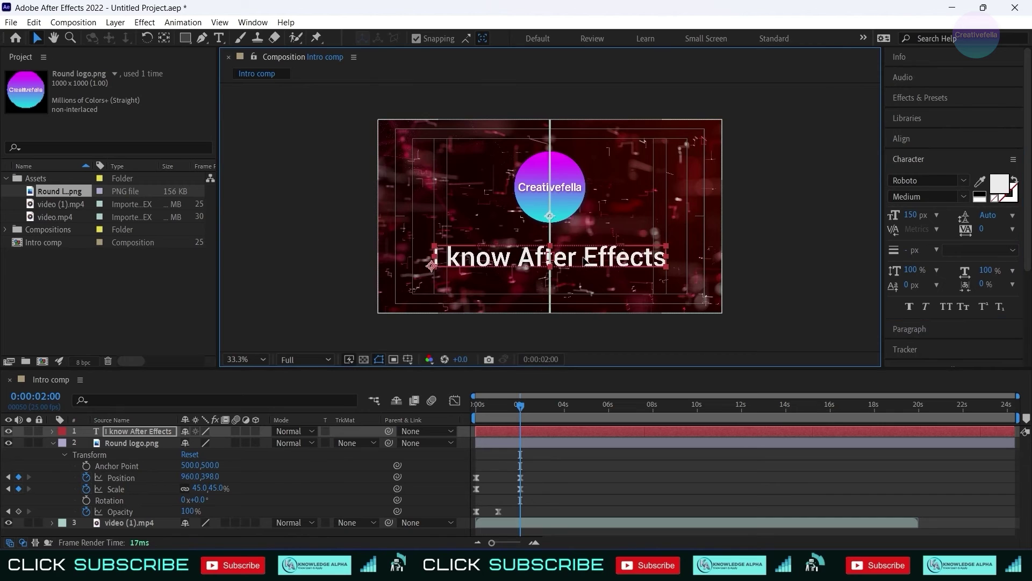
# Shift the "I know After Effects" text layer to start at 0:00:01:00 and play back its entrance.
pyautogui.click(600, 473)
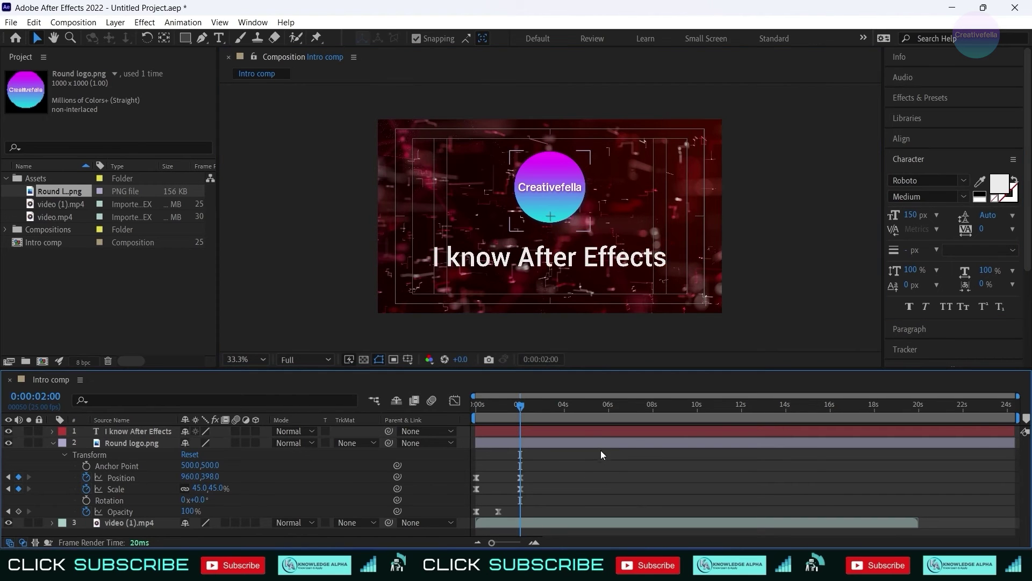
pyautogui.moveTo(486, 405); pyautogui.dragTo(505, 434)
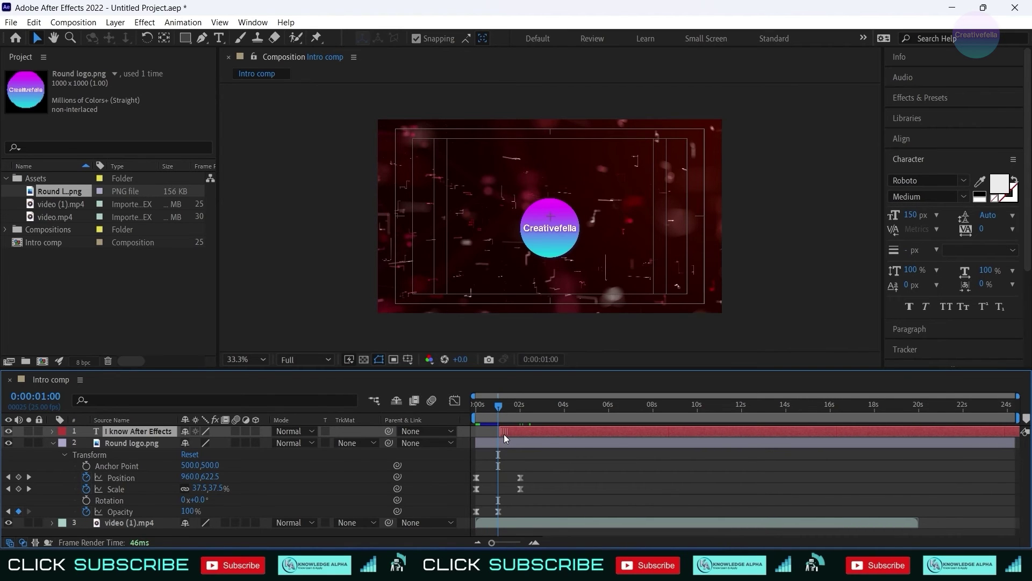
pyautogui.press('space')
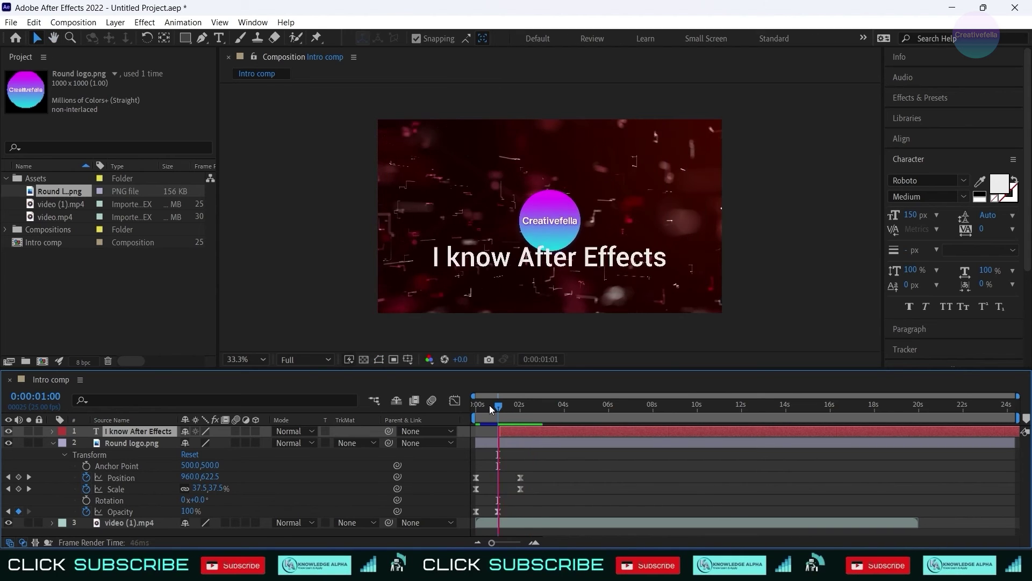
pyautogui.click(499, 408)
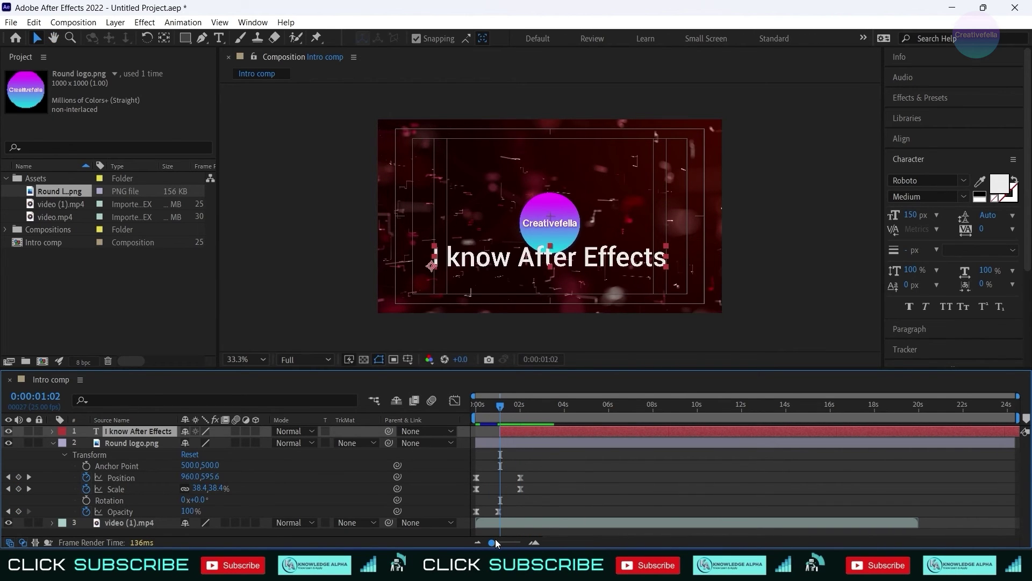
# Move the "I know After Effects" text layer so that it starts at 0:00:01:07.
pyautogui.moveTo(495, 540); pyautogui.dragTo(523, 539)
pyautogui.moveTo(773, 428); pyautogui.dragTo(914, 406)
pyautogui.click(811, 412)
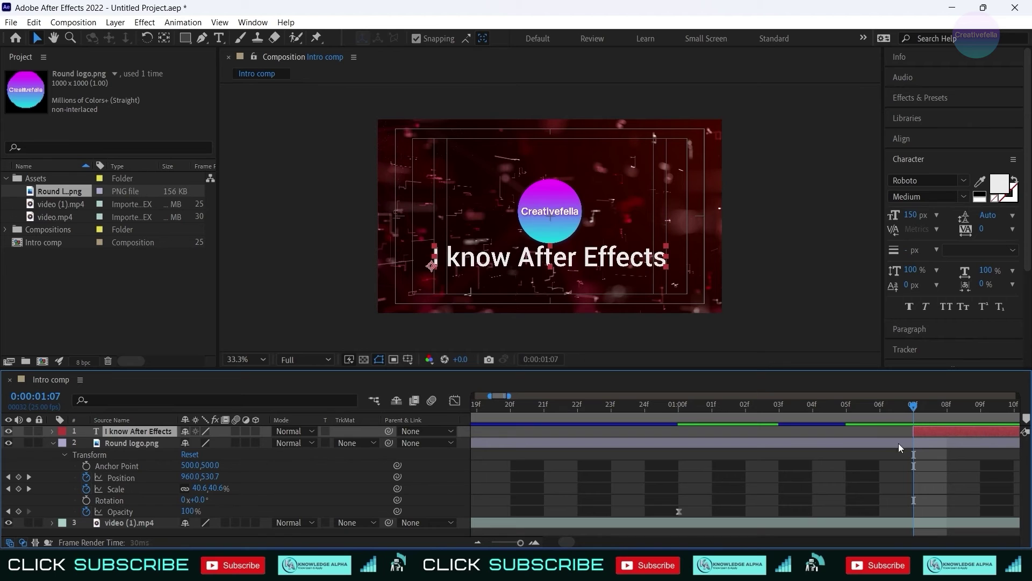
pyautogui.moveTo(521, 542); pyautogui.dragTo(507, 542)
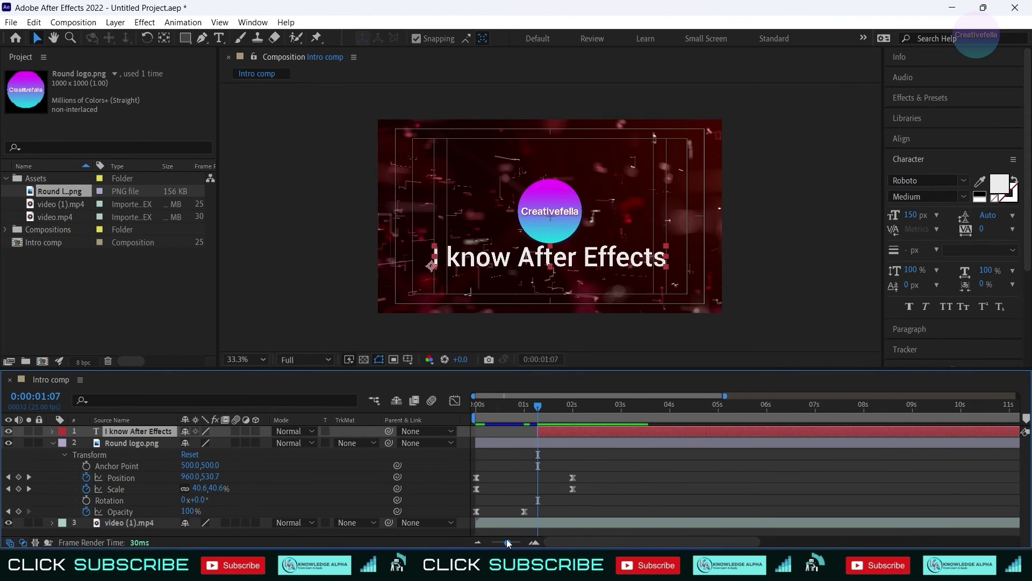
pyautogui.moveTo(537, 407)
pyautogui.mouseDown()
pyautogui.moveTo(499, 402)
pyautogui.moveTo(598, 411)
pyautogui.moveTo(519, 407)
pyautogui.moveTo(540, 407)
pyautogui.mouseUp()
pyautogui.click(536, 482)
pyautogui.click(547, 429)
# Add an Opacity keyframe of 0% to the text layer at 0:00:01:07.
pyautogui.click(50, 454)
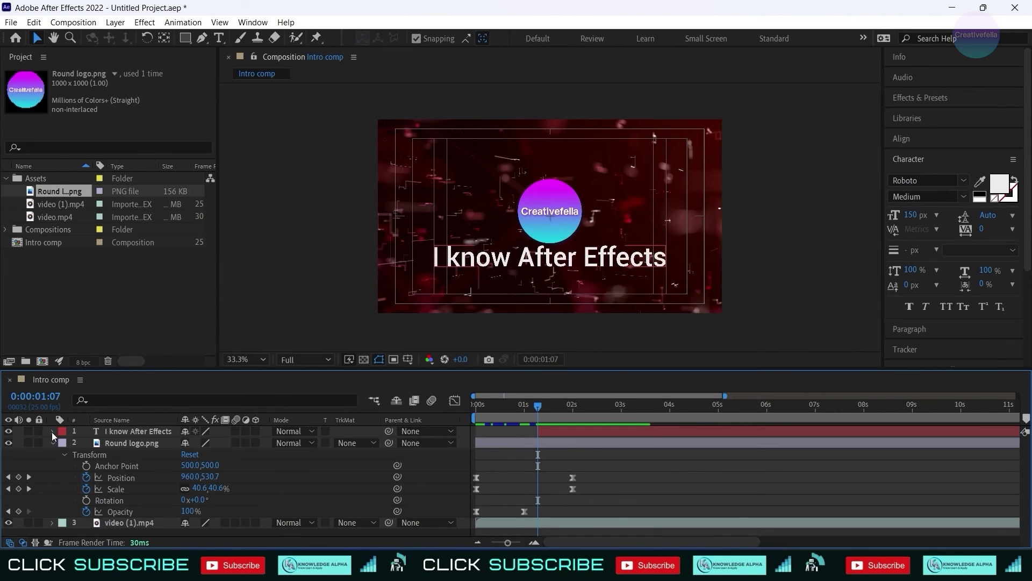
pyautogui.click(53, 430)
pyautogui.click(63, 454)
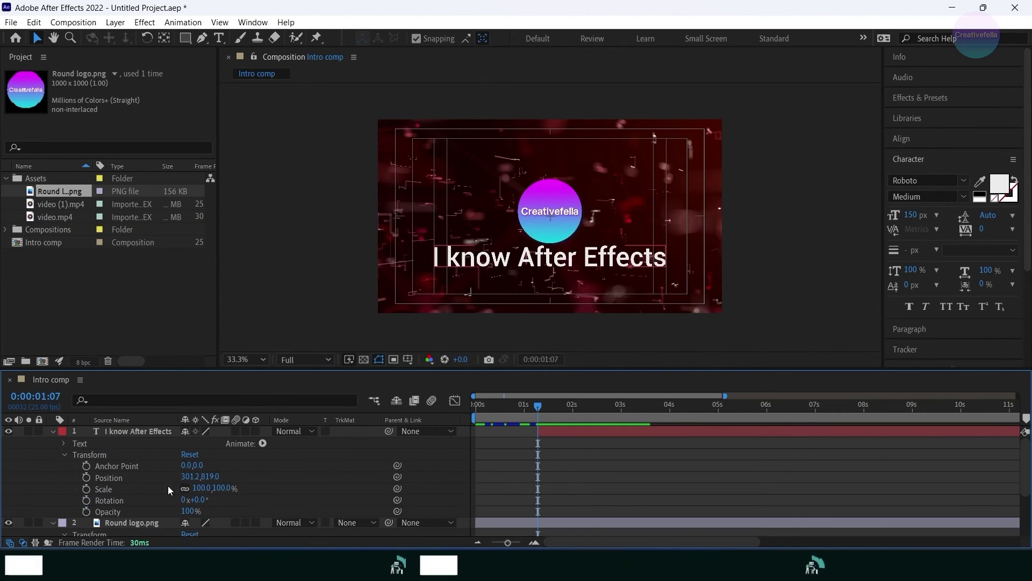
pyautogui.click(557, 430)
pyautogui.click(87, 511)
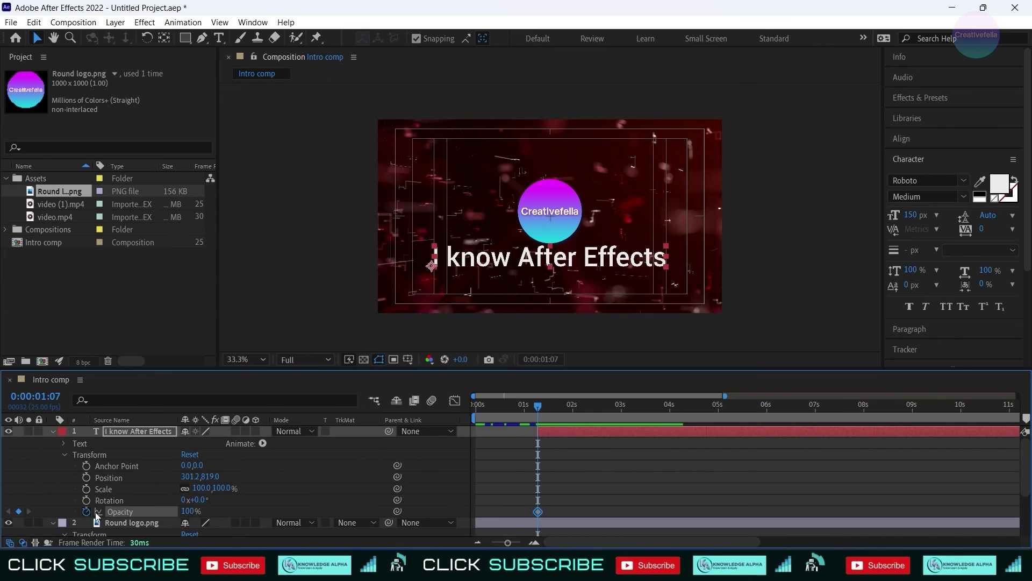
pyautogui.moveTo(193, 514); pyautogui.dragTo(35, 516)
pyautogui.click(558, 431)
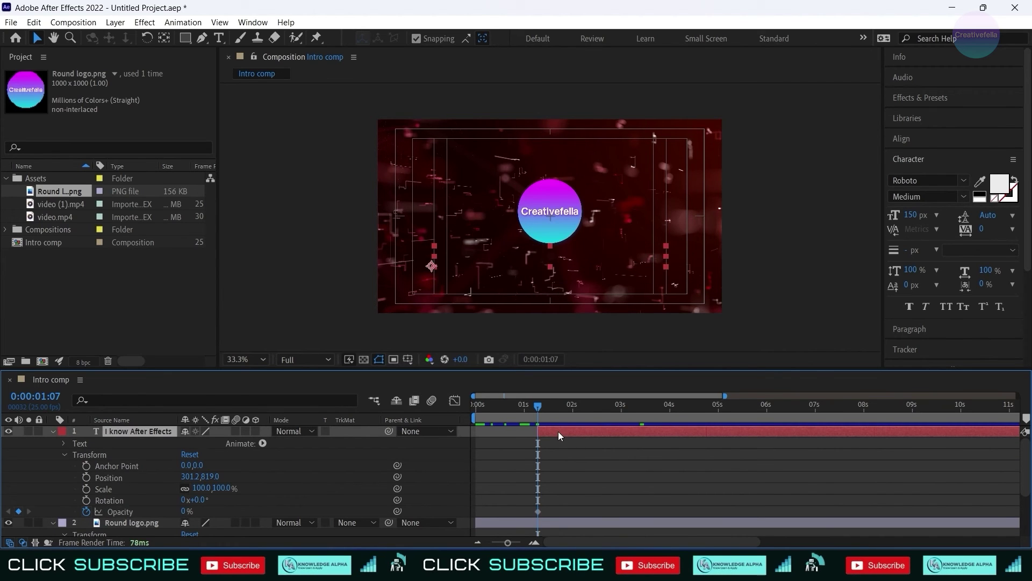
# Add a 100% Opacity keyframe to the text layer at 0:00:01:17 and apply Easy Ease to both opacity keyframes.
pyautogui.hotkey('shift', 'pagedown')
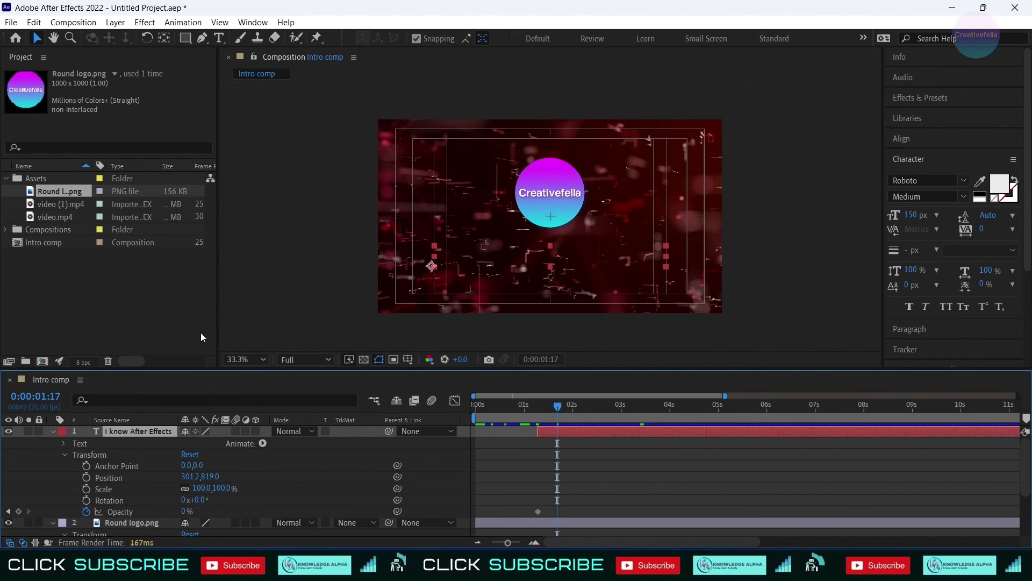
pyautogui.hotkey('ctrl', 'shift', 'a')
pyautogui.moveTo(188, 511); pyautogui.dragTo(269, 511)
pyautogui.moveTo(526, 502); pyautogui.dragTo(556, 514)
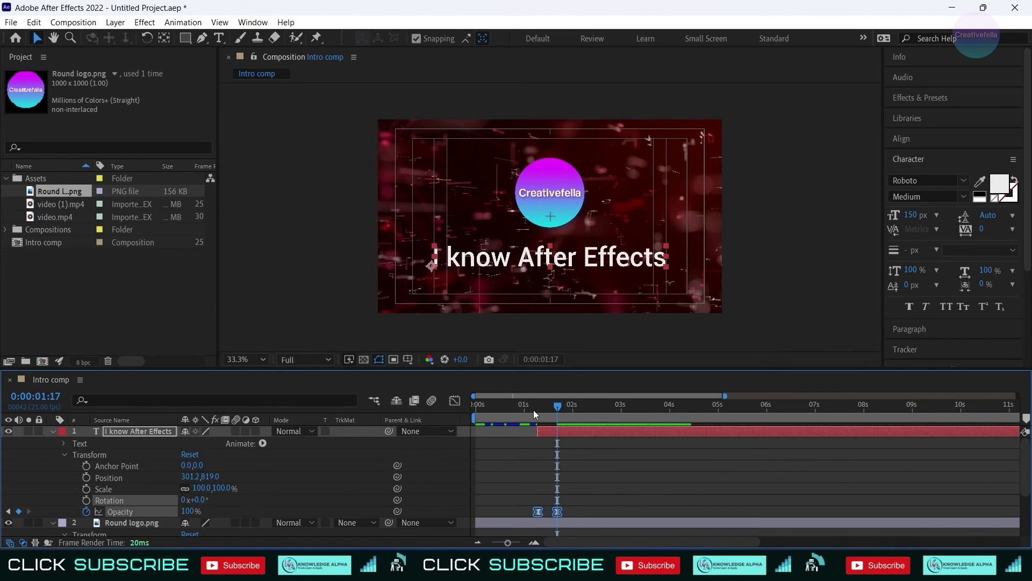
# Play the intro from the beginning to check the logo movement and text fade-in up to about five seconds.
pyautogui.moveTo(533, 409); pyautogui.dragTo(505, 411)
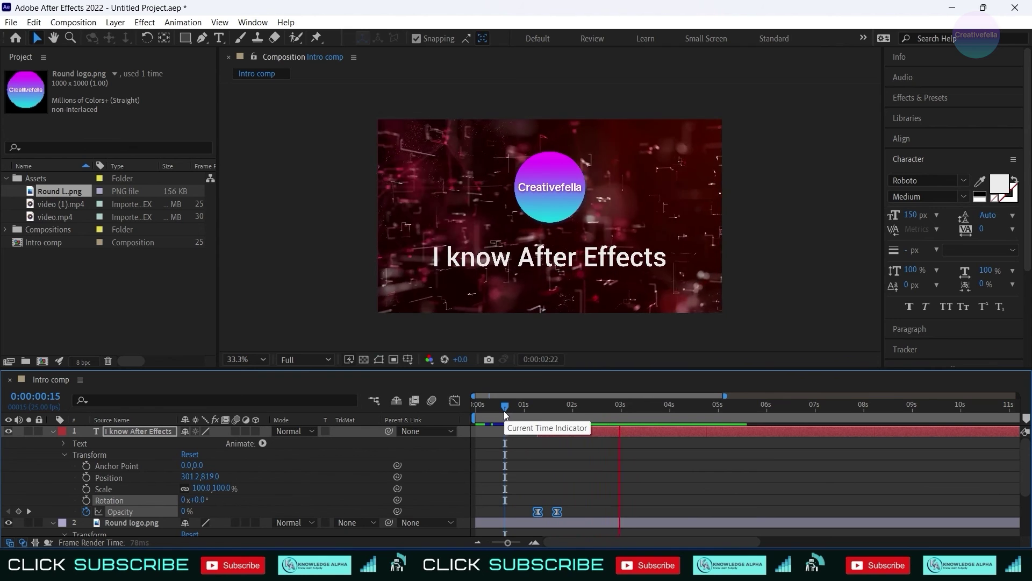
pyautogui.click(720, 411)
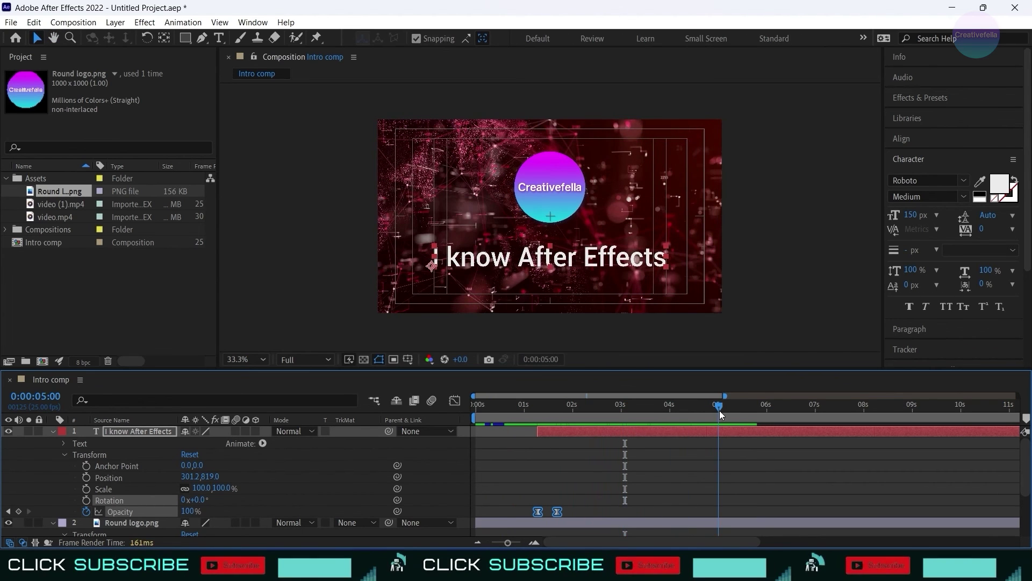
pyautogui.scroll(-3, 701, 443)
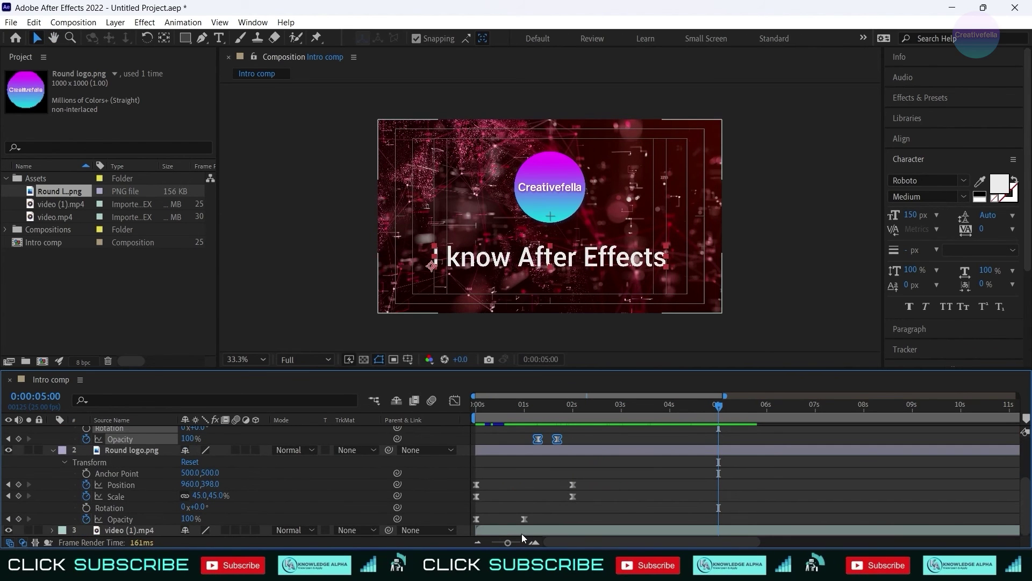
pyautogui.moveTo(533, 404); pyautogui.dragTo(435, 415)
pyautogui.moveTo(504, 426); pyautogui.dragTo(465, 429)
pyautogui.press('space')
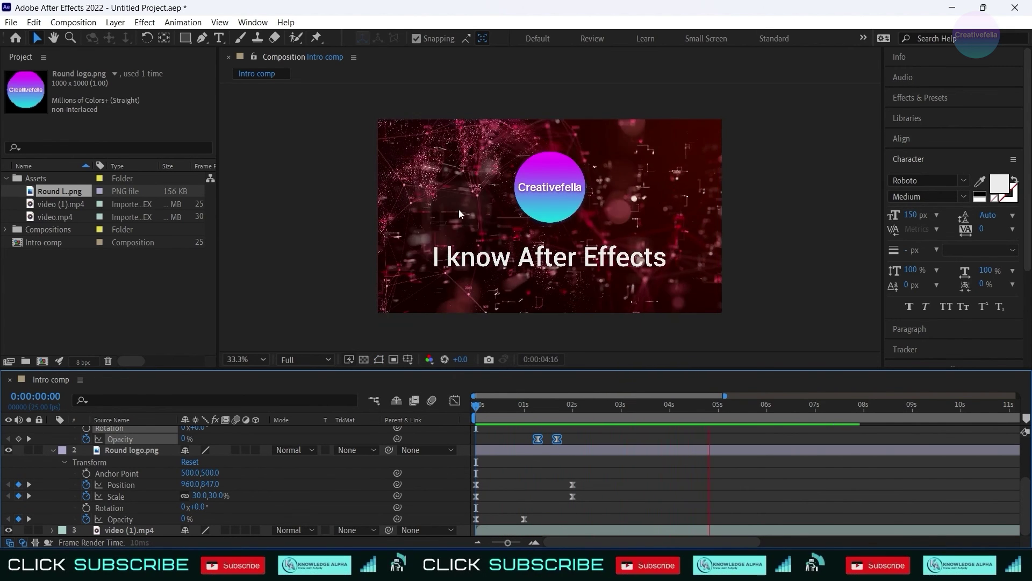
pyautogui.moveTo(571, 406); pyautogui.dragTo(721, 409)
# Collapse the properties of the text layer and the Round logo.png layer.
pyautogui.scroll(3, 605, 483)
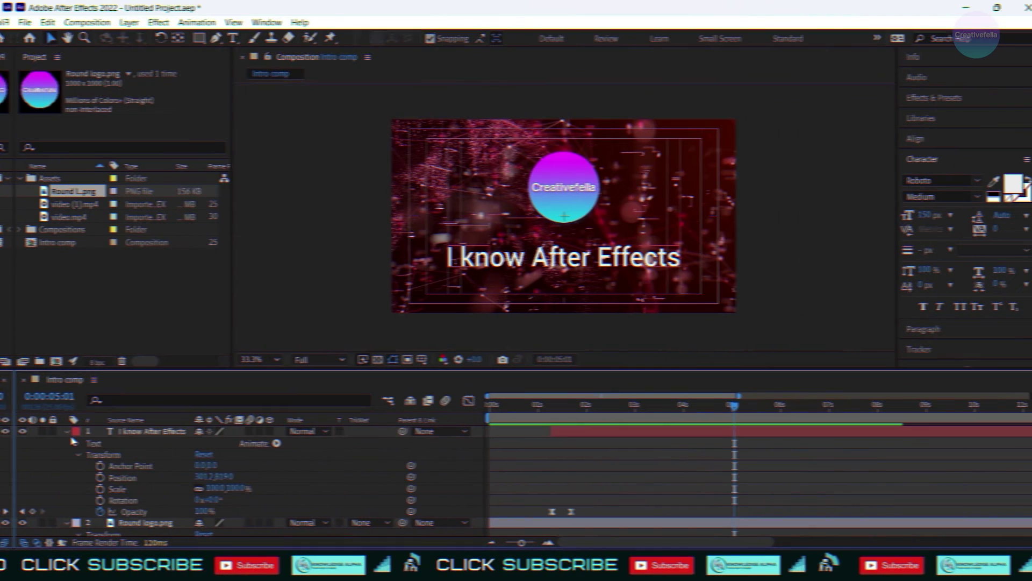
pyautogui.click(52, 432)
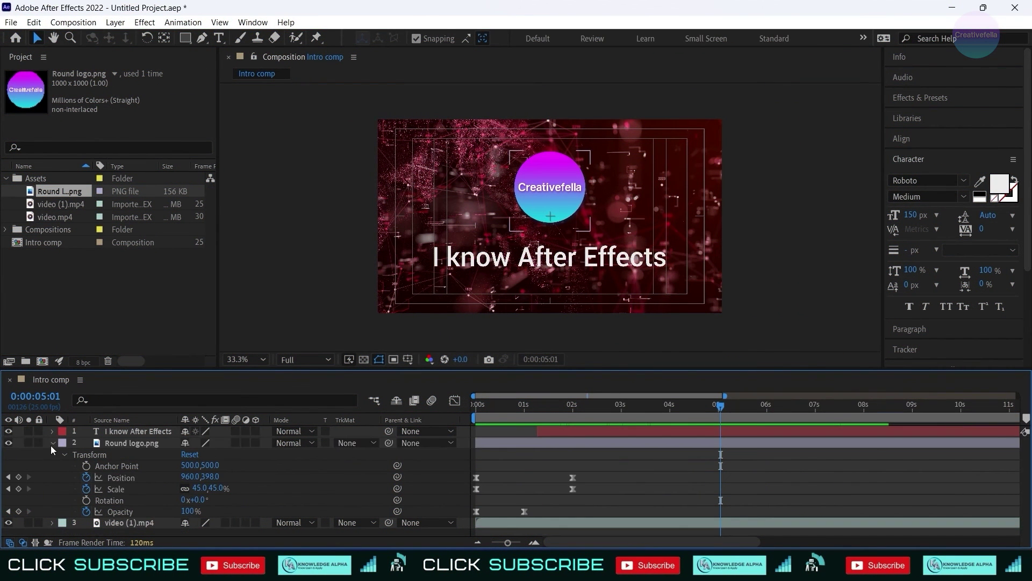
pyautogui.click(52, 443)
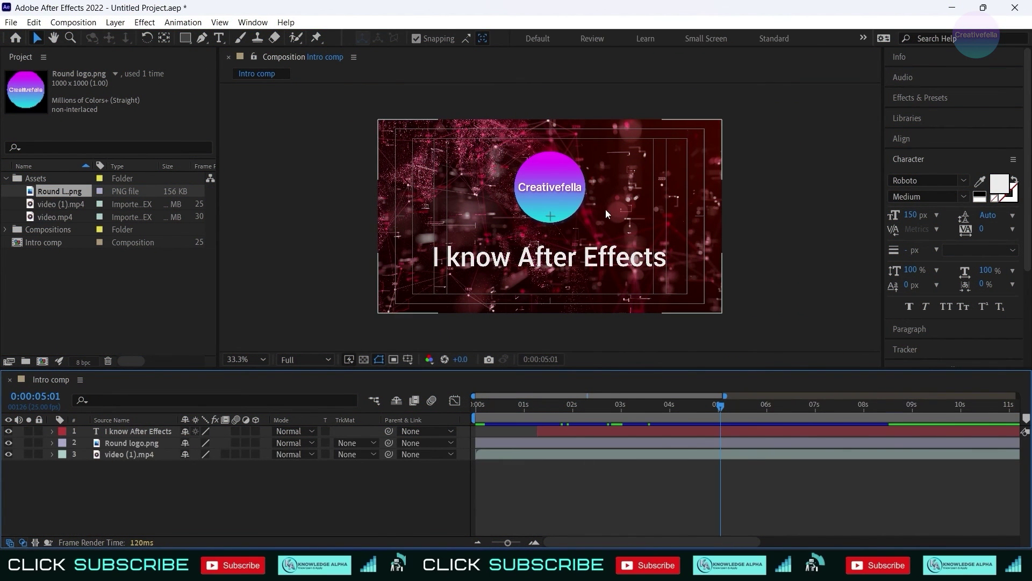
# Pre-compose the text layer and the Round logo.png layer together into a composition named "Intro animation".
pyautogui.click(126, 444)
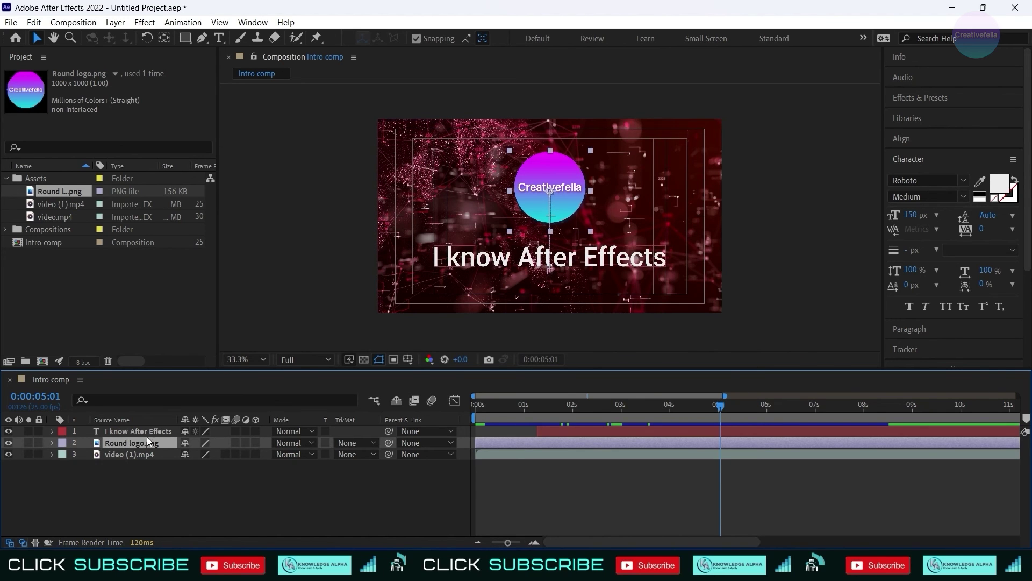
pyautogui.click(131, 461)
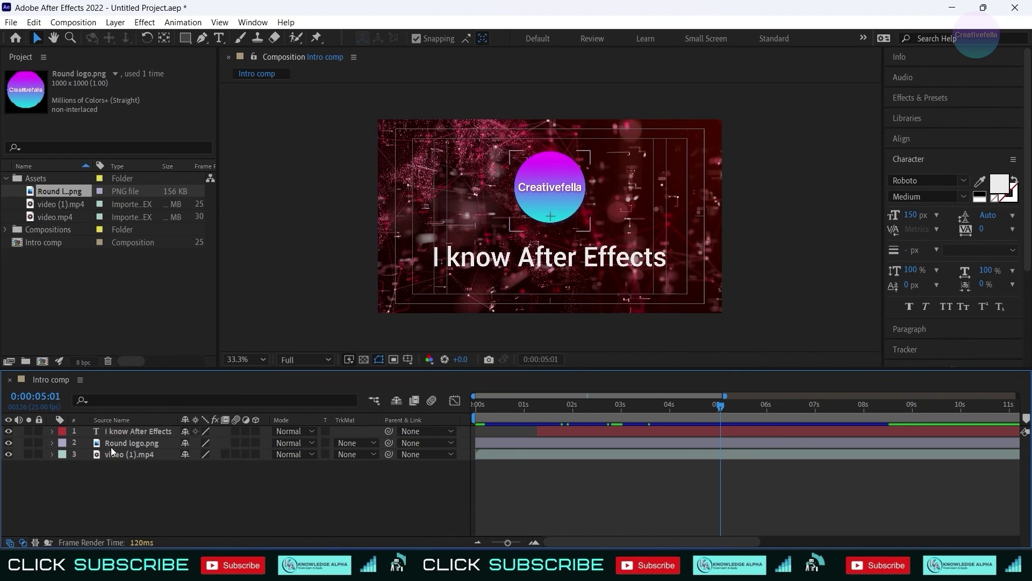
pyautogui.click(111, 447)
pyautogui.keyDown('ctrl'); pyautogui.click(115, 430); pyautogui.keyUp('ctrl')
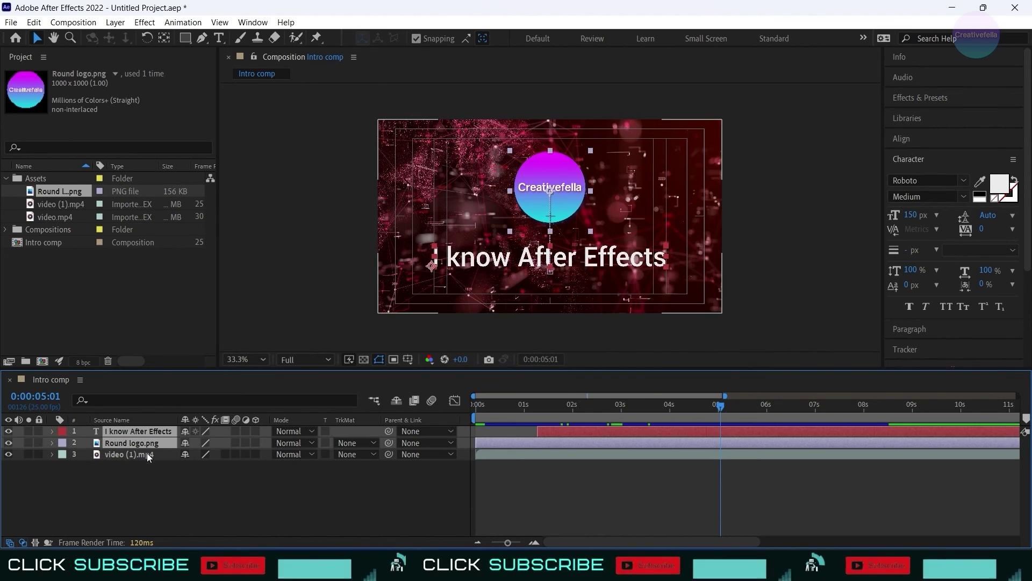
pyautogui.hotkey('ctrl', 'shift', 'c')
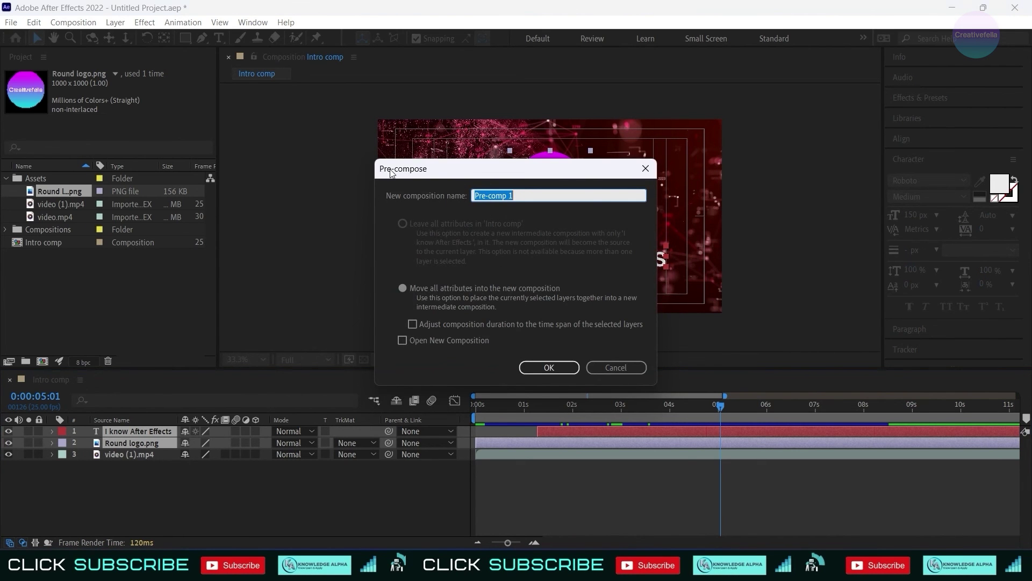
pyautogui.click(643, 171)
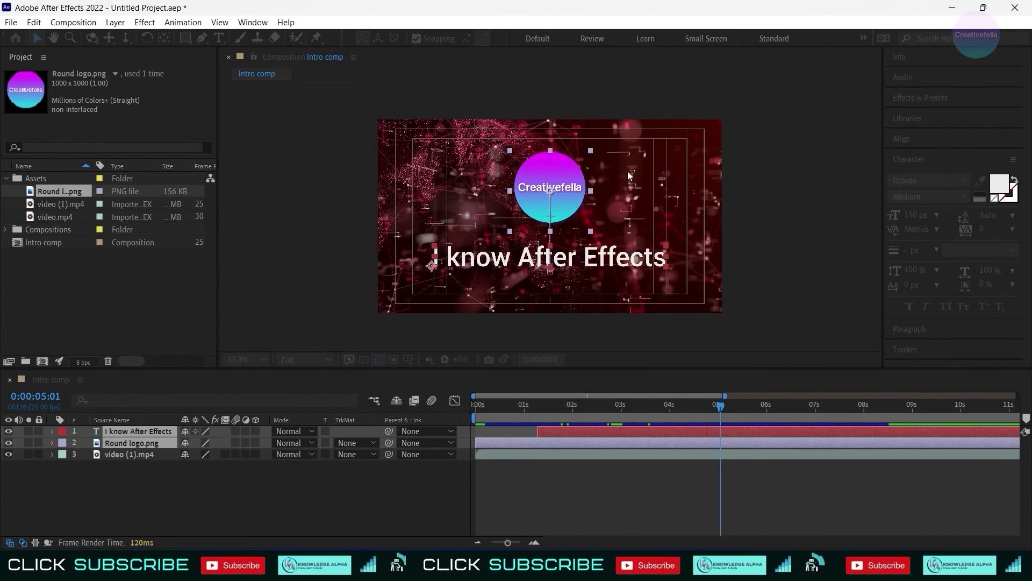
pyautogui.rightClick(144, 444)
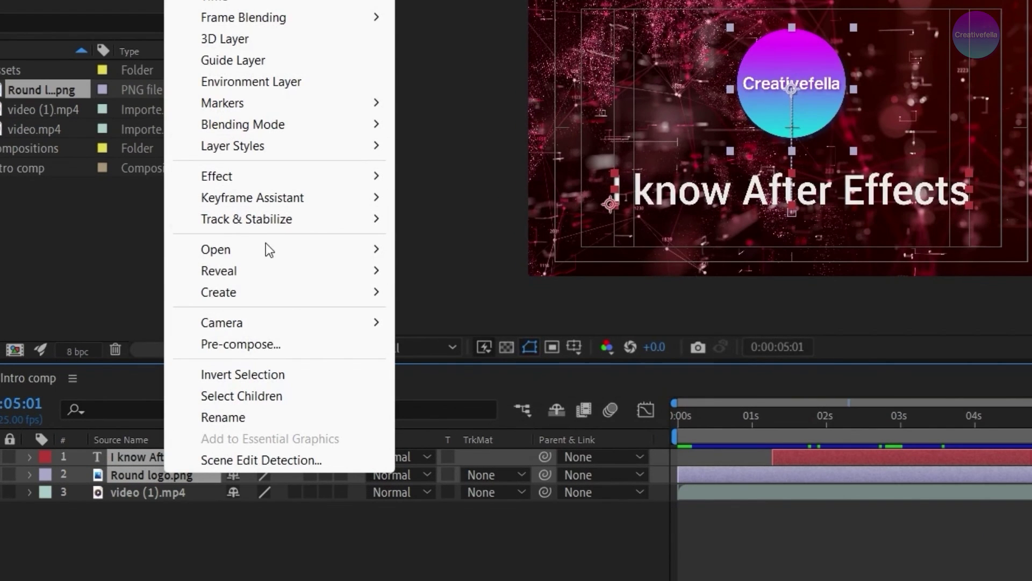
pyautogui.click(199, 343)
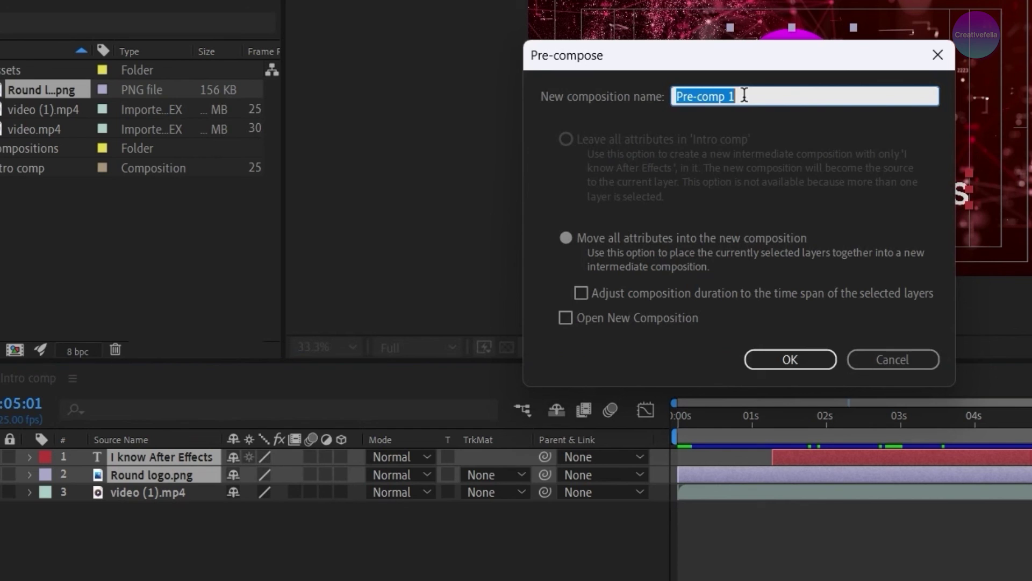
pyautogui.press('BackSpace')
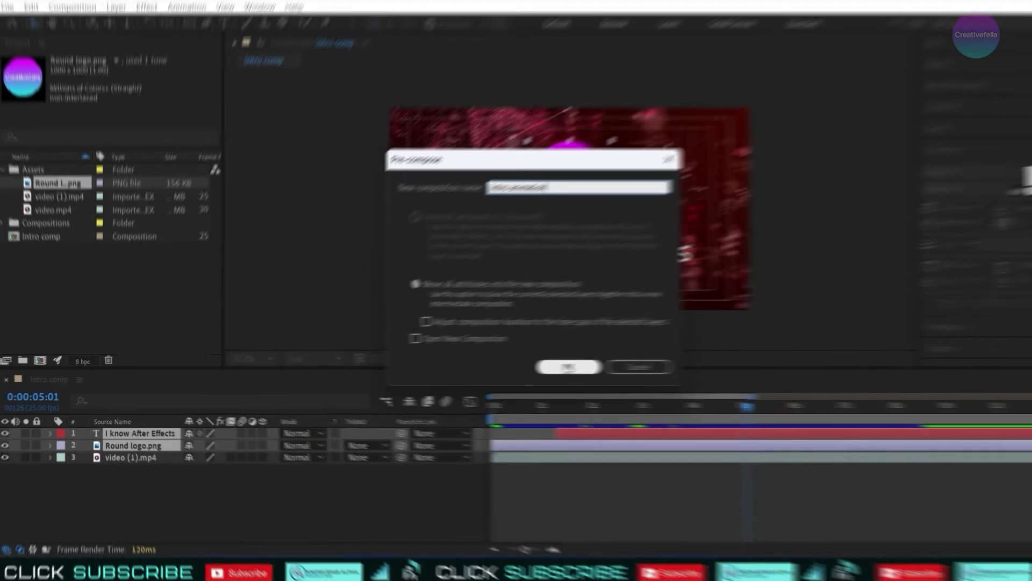
pyautogui.click(790, 359)
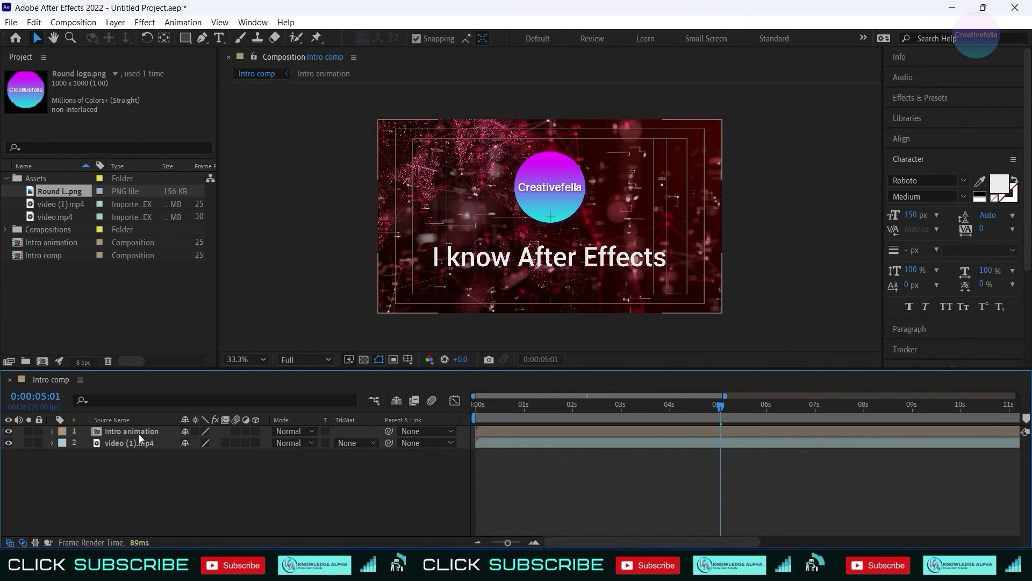
# Open the Intro animation pre-composition and play it from the start.
pyautogui.click(531, 431)
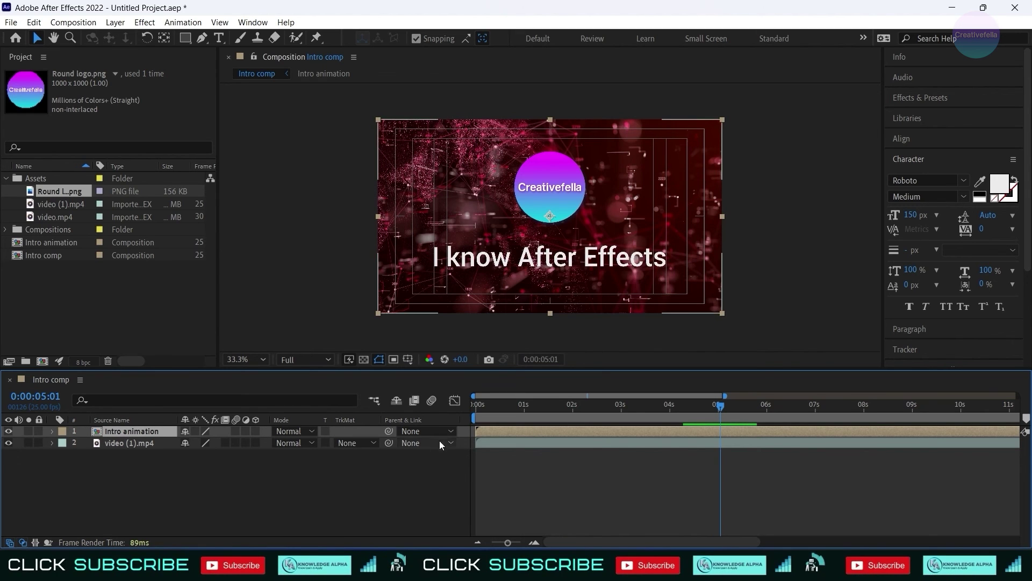
pyautogui.doubleClick(140, 431)
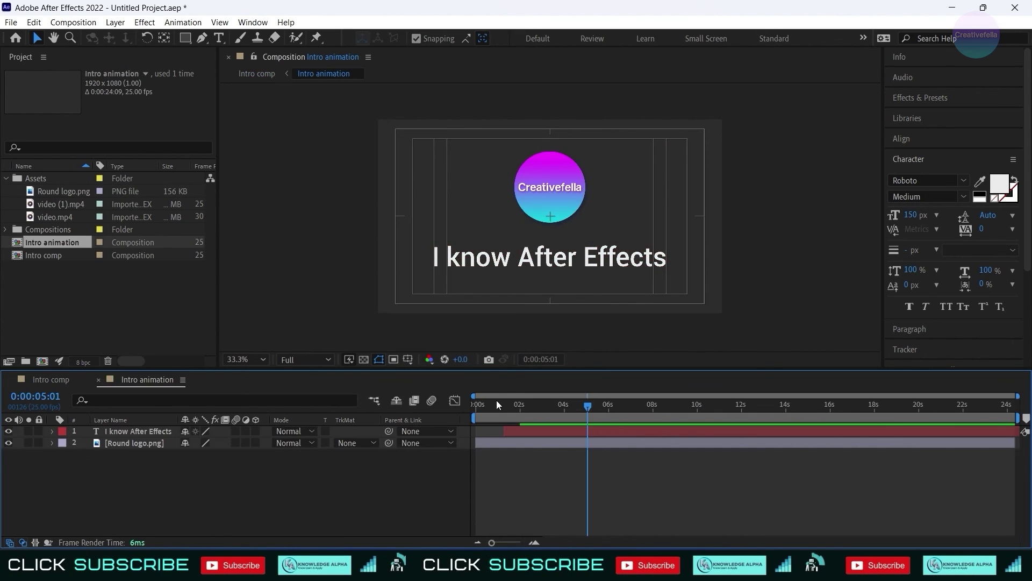
pyautogui.press('Home')
pyautogui.press('space')
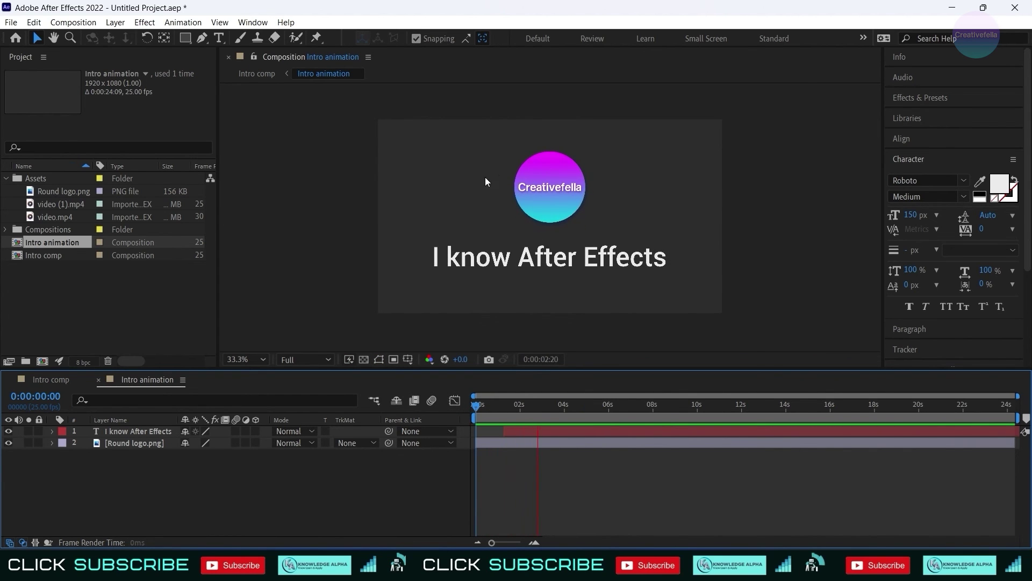
pyautogui.press('space')
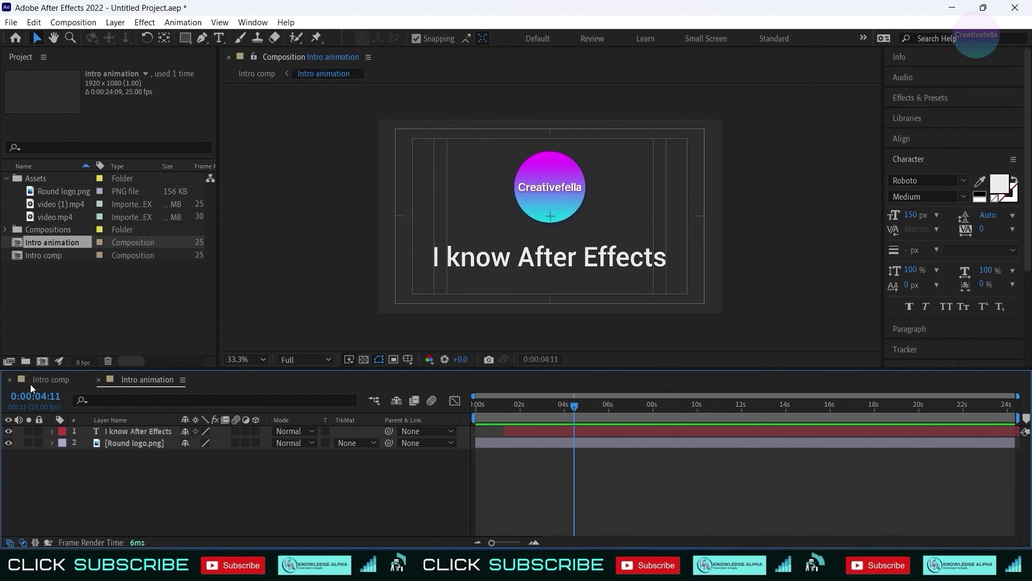
# Return to Intro comp and play it from the start to check the nested animation over the video.
pyautogui.click(52, 380)
pyautogui.moveTo(485, 408); pyautogui.dragTo(469, 409)
pyautogui.press('space')
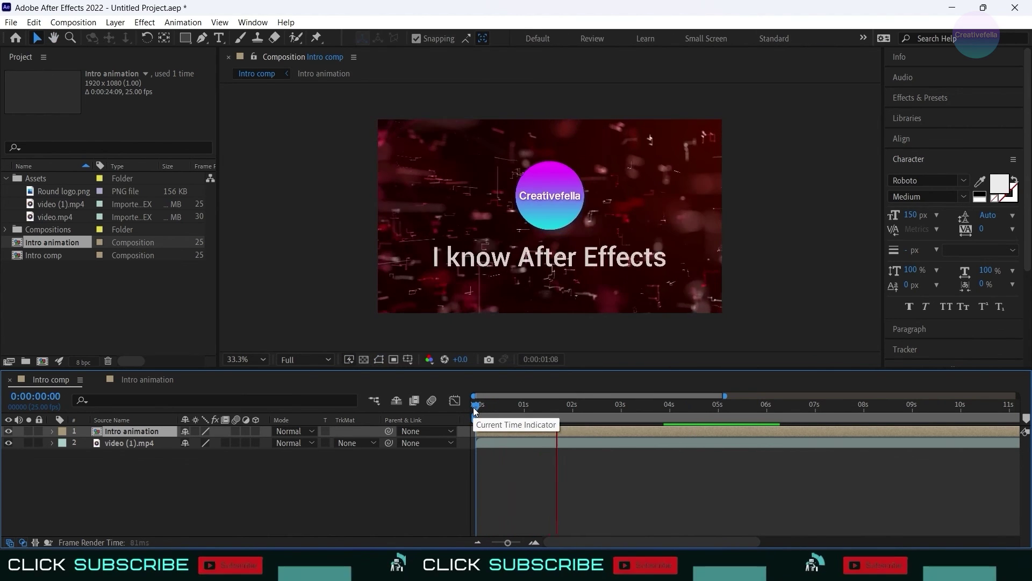
pyautogui.press('space')
pyautogui.click(130, 486)
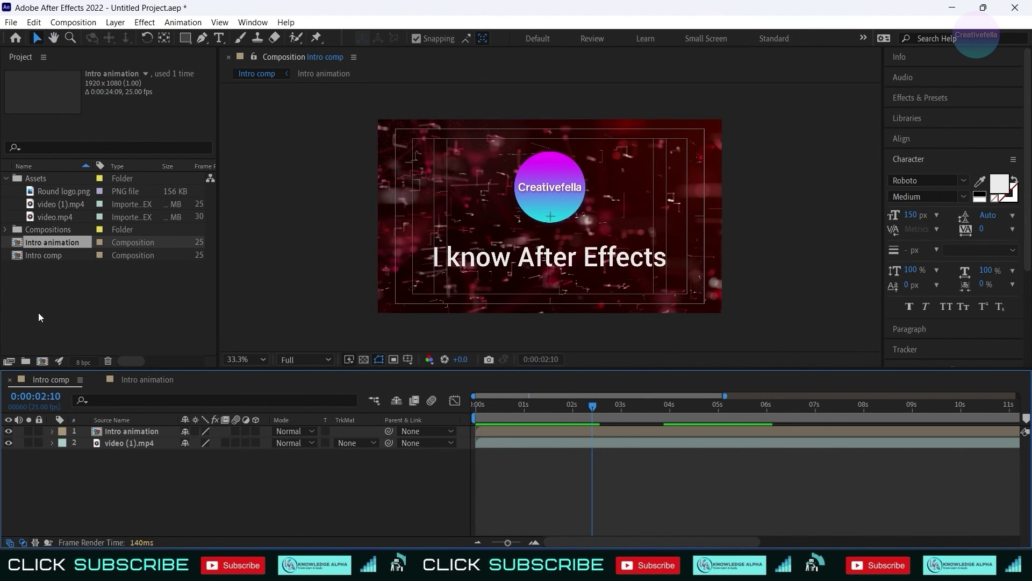
# Create a new 1920 x 1080 composition named "INtro 2" at 25 fps with a duration of 0:00:24:09.
pyautogui.click(47, 299)
pyautogui.click(45, 360)
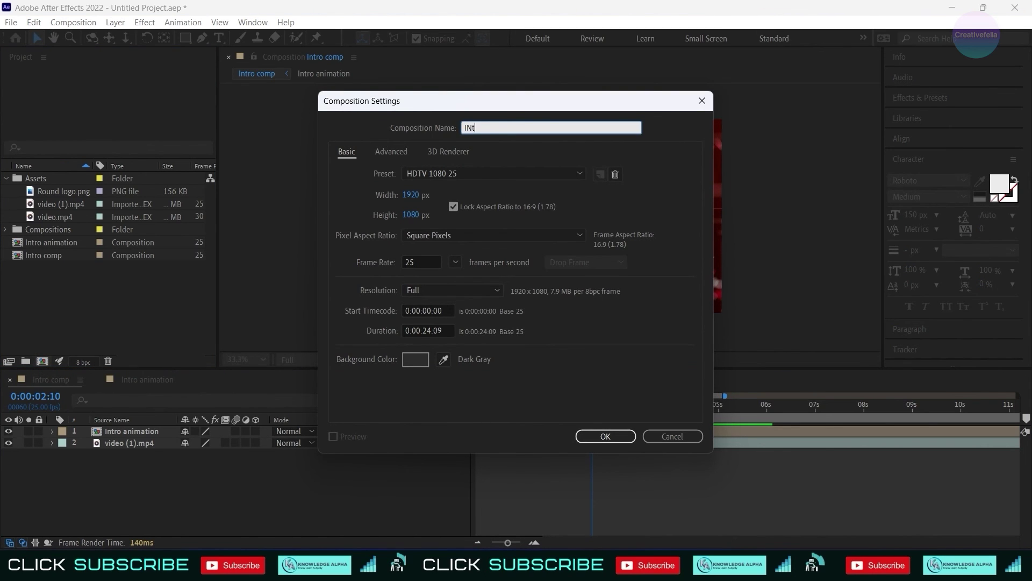
pyautogui.write('INtro 2')
pyautogui.click(603, 437)
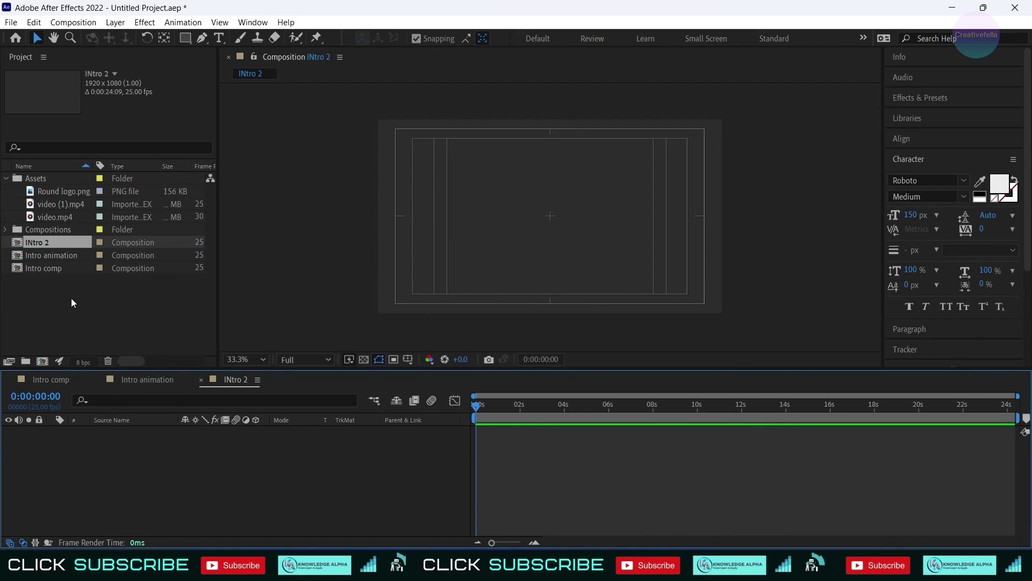
# Add video.mp4 to the INtro 2 composition and place the Intro animation composition as a layer above it.
pyautogui.click(31, 218)
pyautogui.moveTo(30, 221); pyautogui.dragTo(92, 457)
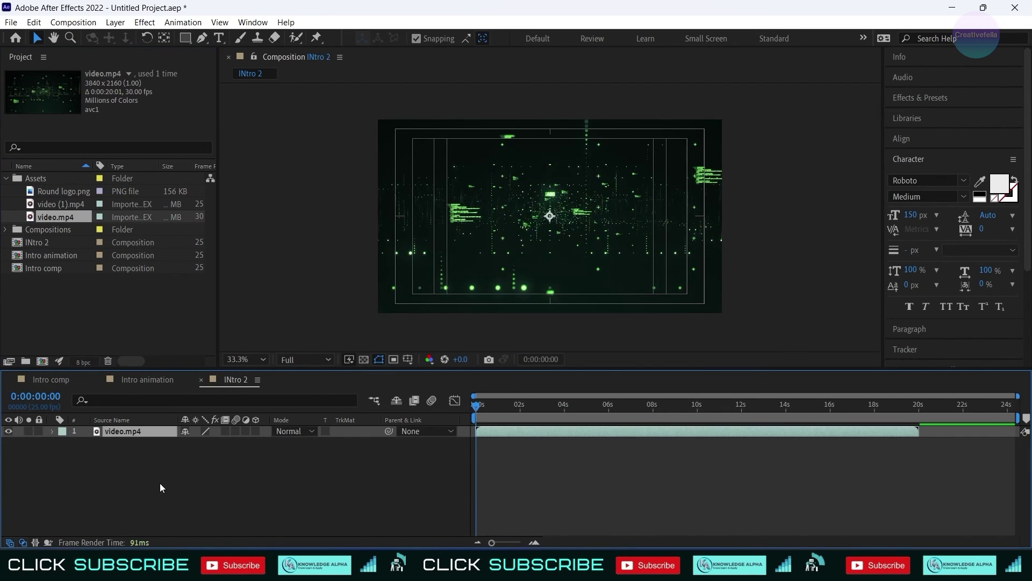
pyautogui.click(163, 484)
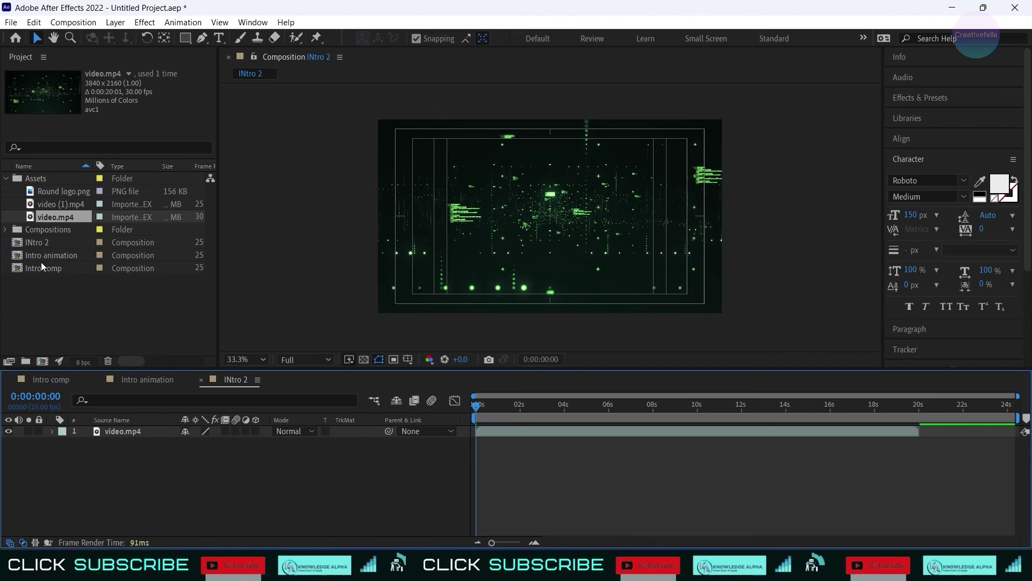
pyautogui.click(28, 253)
pyautogui.moveTo(78, 384); pyautogui.dragTo(84, 437)
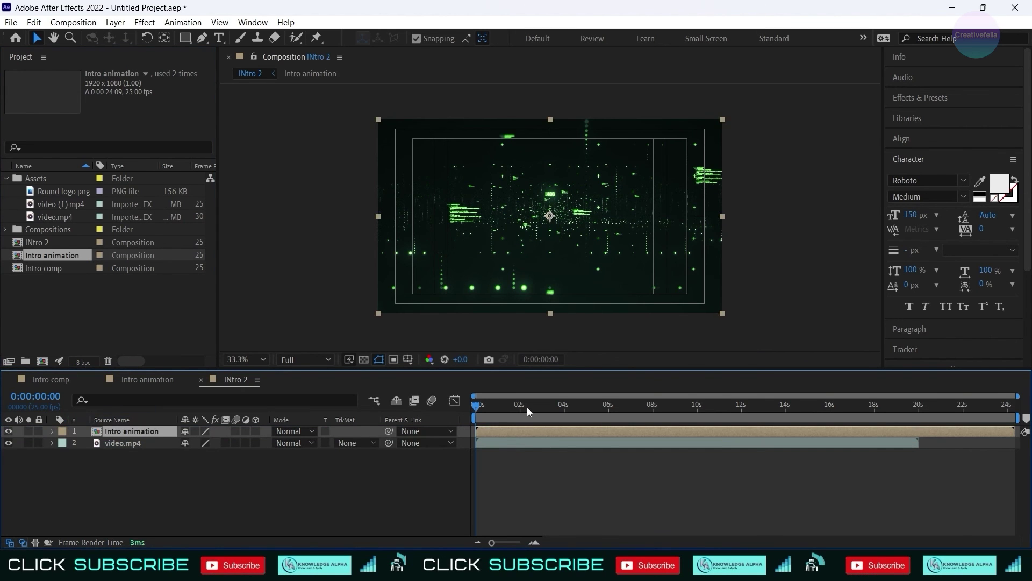
# Play INtro 2 from the start, stop, and replay it from the beginning to check the reused animation over the video.
pyautogui.press('space')
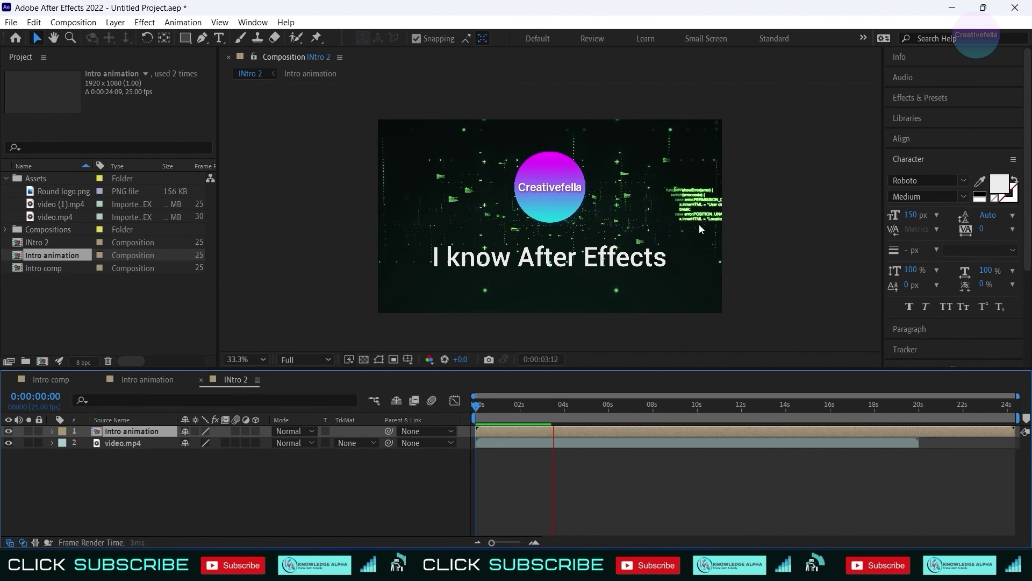
pyautogui.click(617, 280)
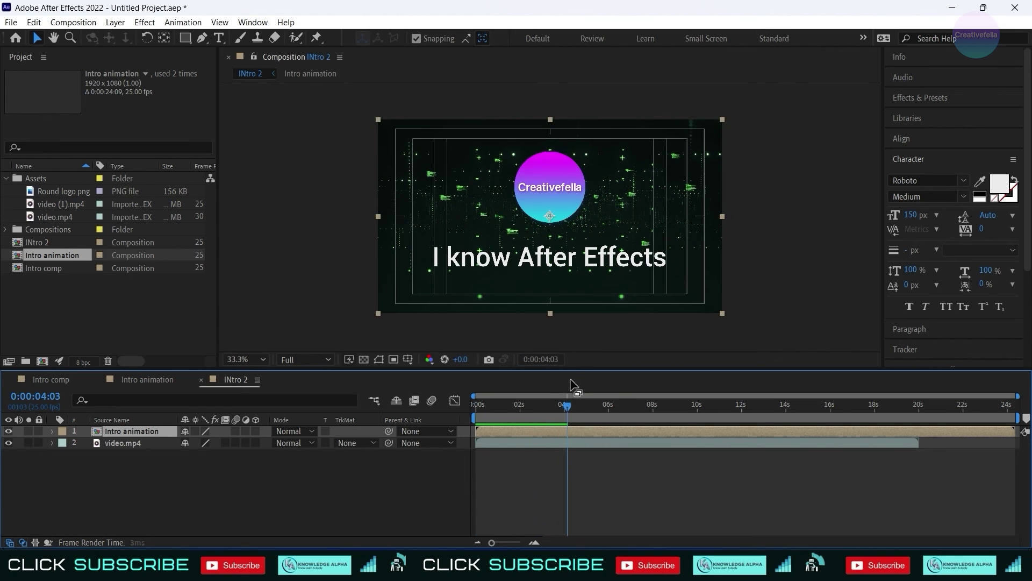
pyautogui.click(608, 407)
pyautogui.moveTo(606, 407); pyautogui.dragTo(439, 391)
pyautogui.press('space')
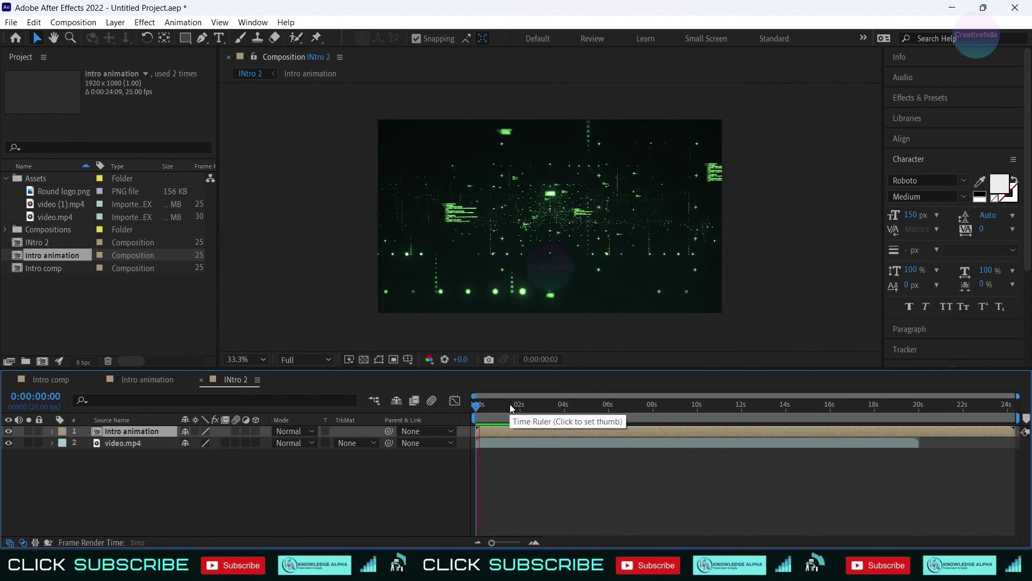